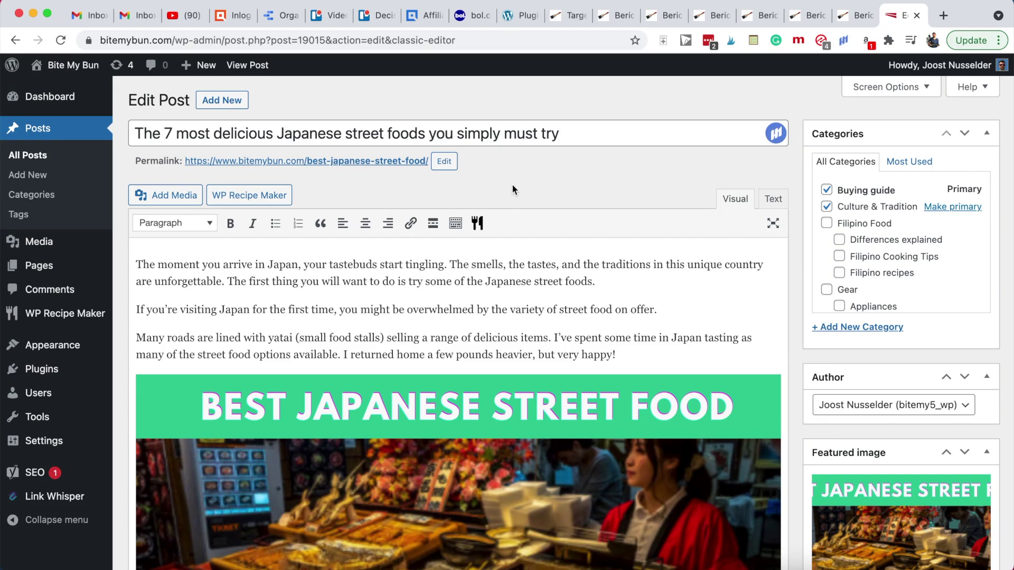
Open Link Whisper's inbound link suggestions for the Japanese street foods post
{"action": "scroll", "coordinate": [561, 275], "scroll_direction": "down", "scroll_amount": 20}
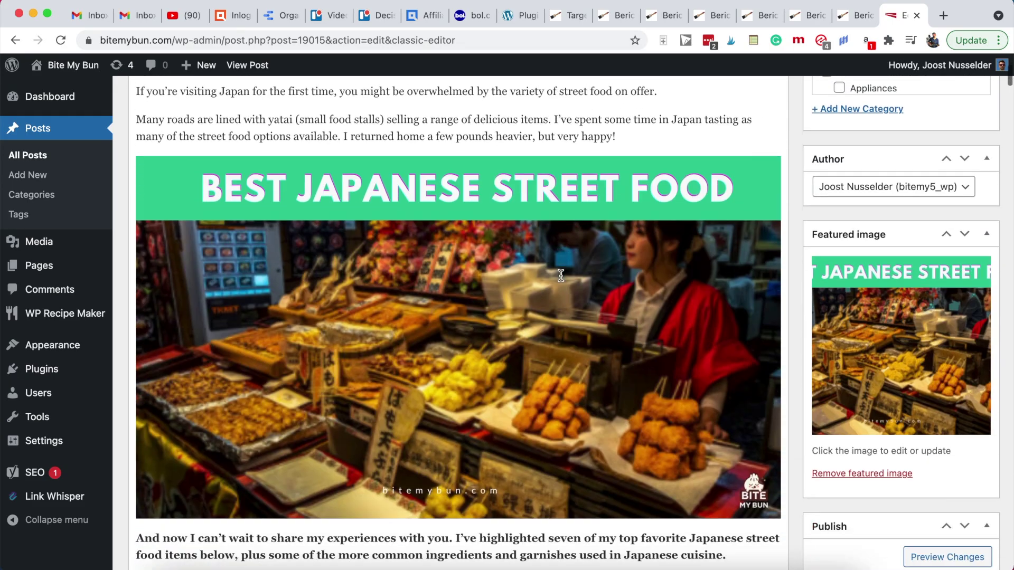
{"action": "scroll", "coordinate": [561, 275], "scroll_direction": "down", "scroll_amount": 20}
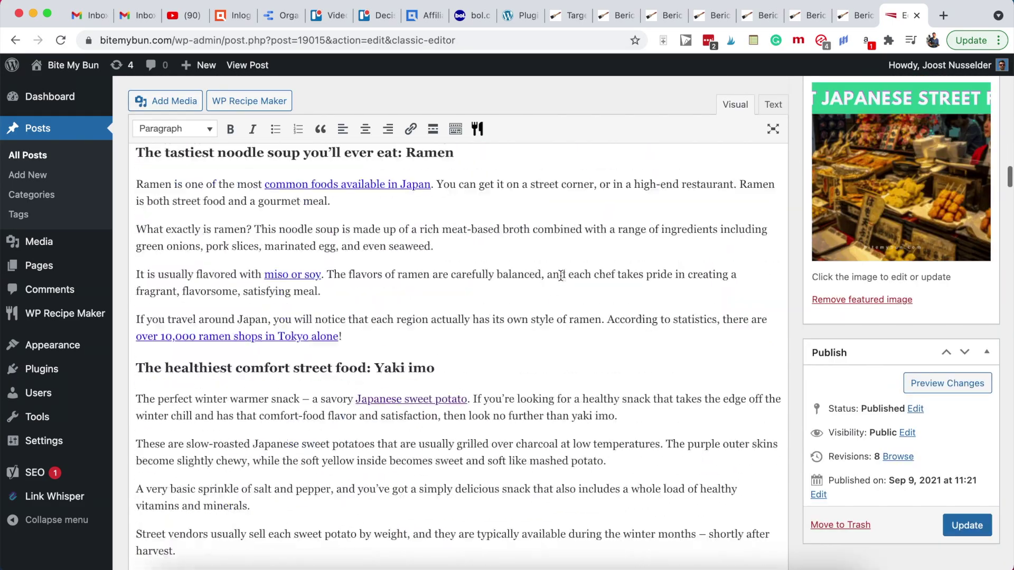
{"action": "scroll", "coordinate": [560, 276], "scroll_direction": "up", "scroll_amount": 15}
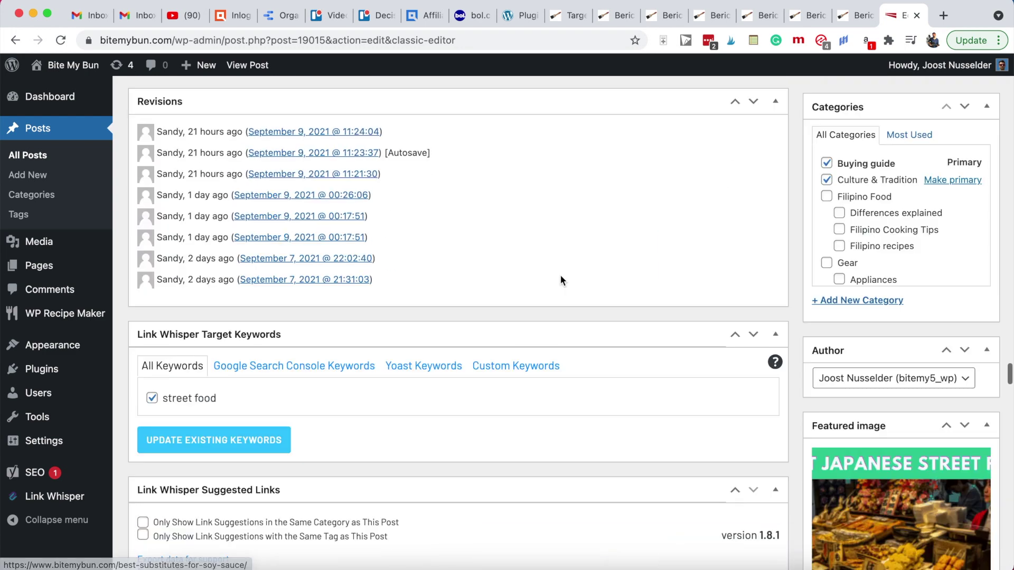
{"action": "scroll", "coordinate": [560, 276], "scroll_direction": "down", "scroll_amount": 4}
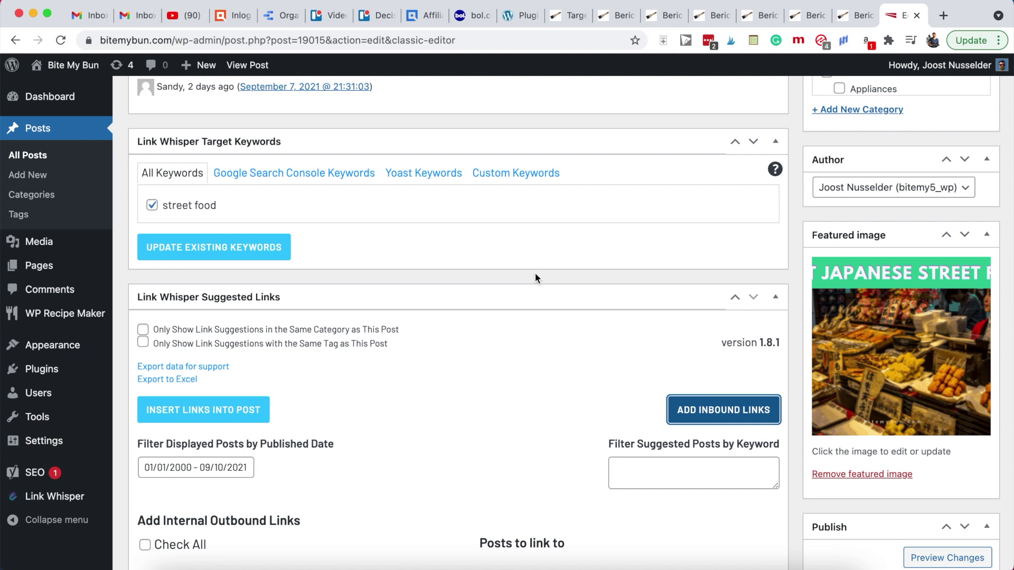
{"action": "left_click", "coordinate": [718, 411]}
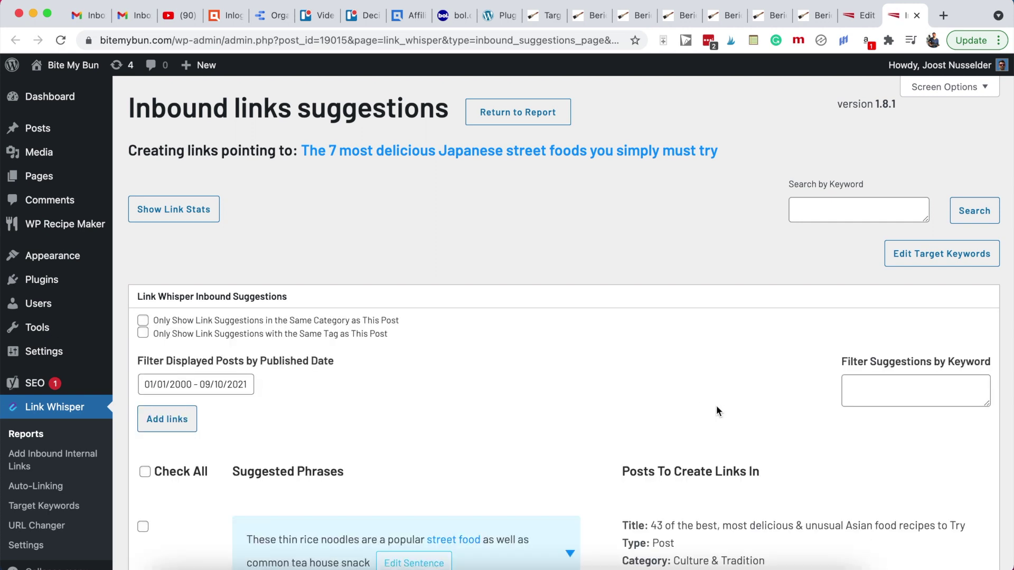
Review the 'street food' sentences suggested from other posts
{"action": "scroll", "coordinate": [716, 411], "scroll_direction": "down", "scroll_amount": 3}
{"action": "scroll", "coordinate": [716, 411], "scroll_direction": "down", "scroll_amount": 5}
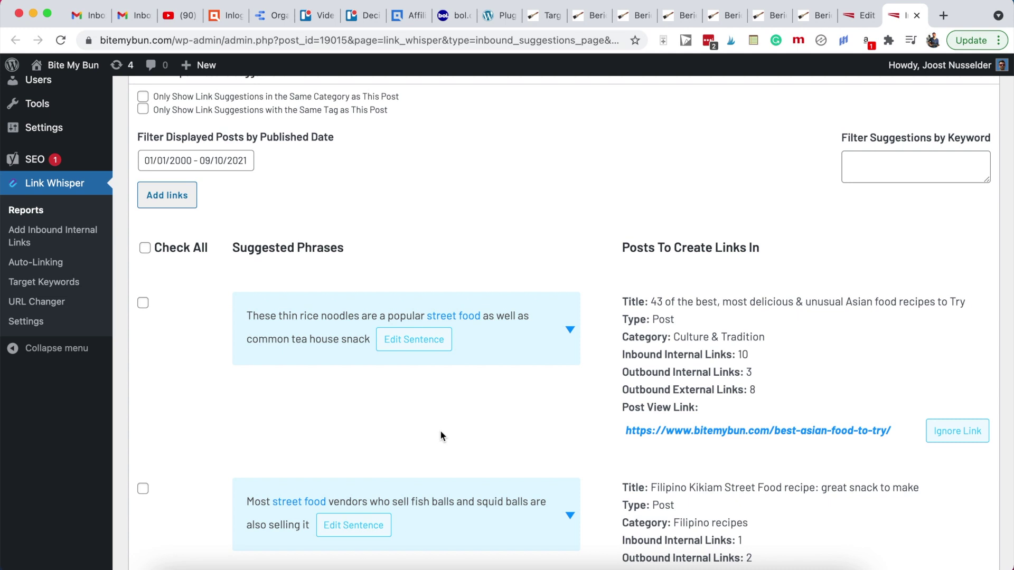
{"action": "scroll", "coordinate": [441, 435], "scroll_direction": "down", "scroll_amount": 1}
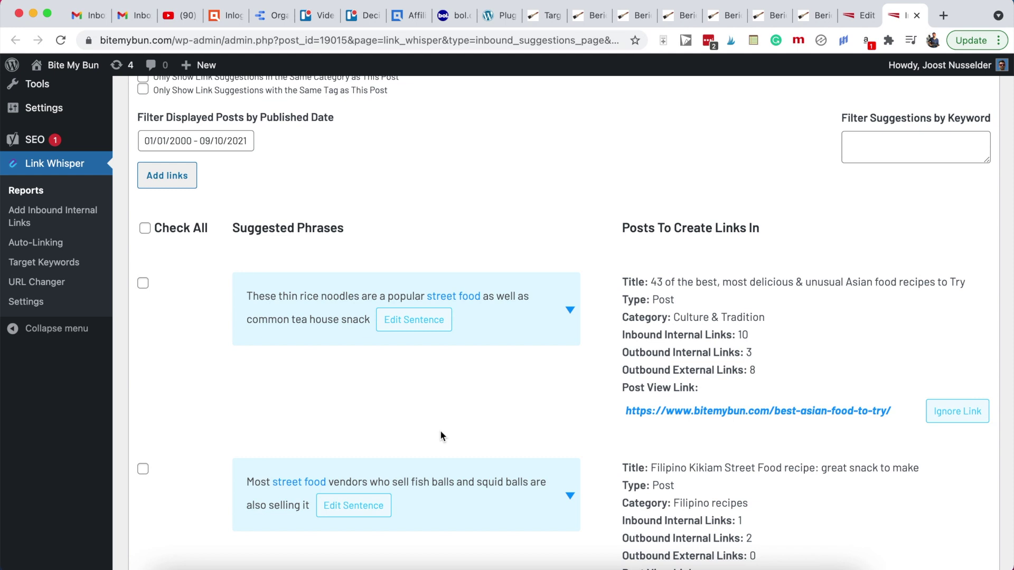
{"action": "scroll", "coordinate": [441, 432], "scroll_direction": "down", "scroll_amount": 1}
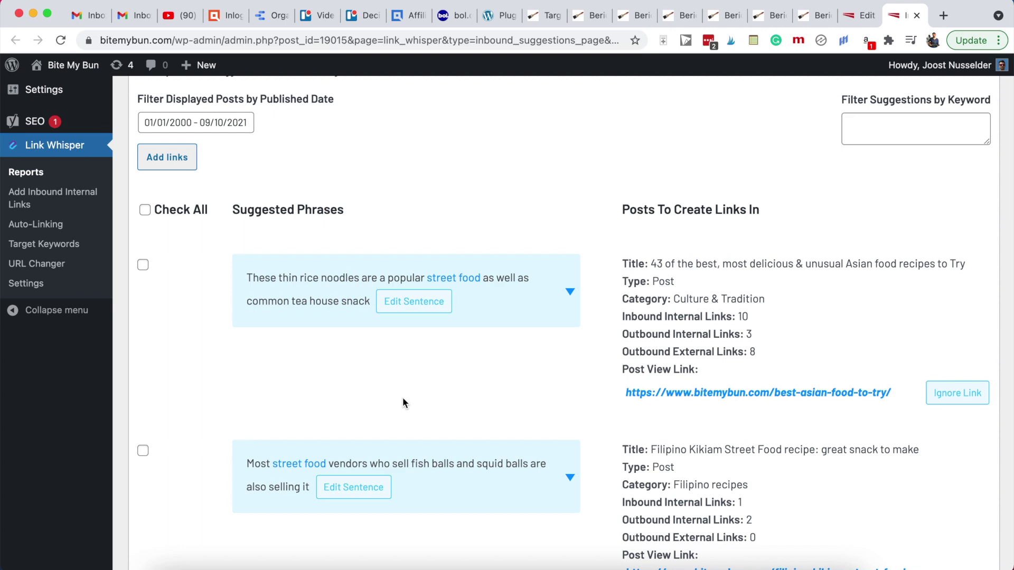
{"action": "scroll", "coordinate": [402, 403], "scroll_direction": "down", "scroll_amount": 10}
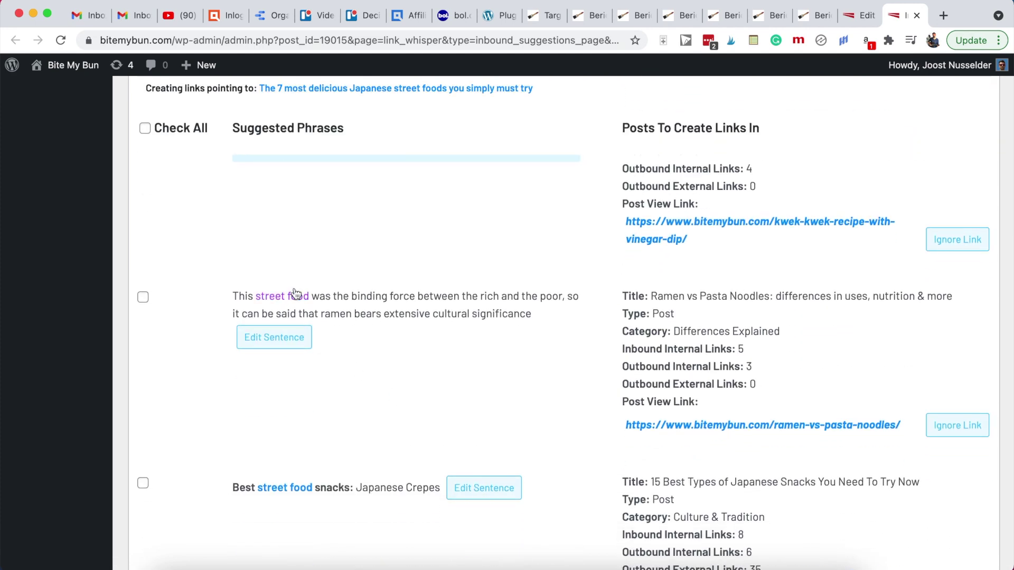
{"action": "scroll", "coordinate": [385, 371], "scroll_direction": "up", "scroll_amount": 10}
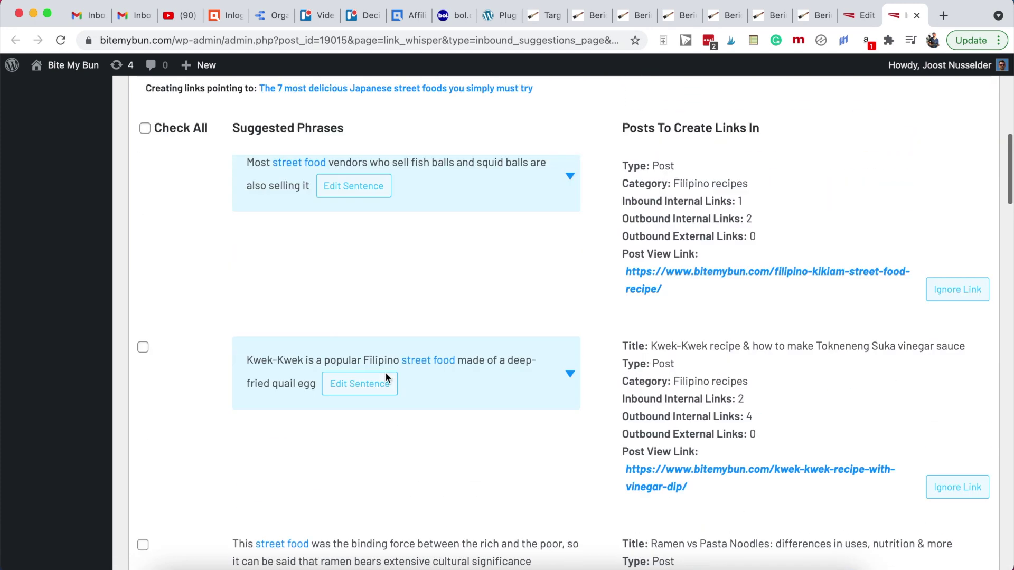
{"action": "scroll", "coordinate": [432, 395], "scroll_direction": "down", "scroll_amount": 1}
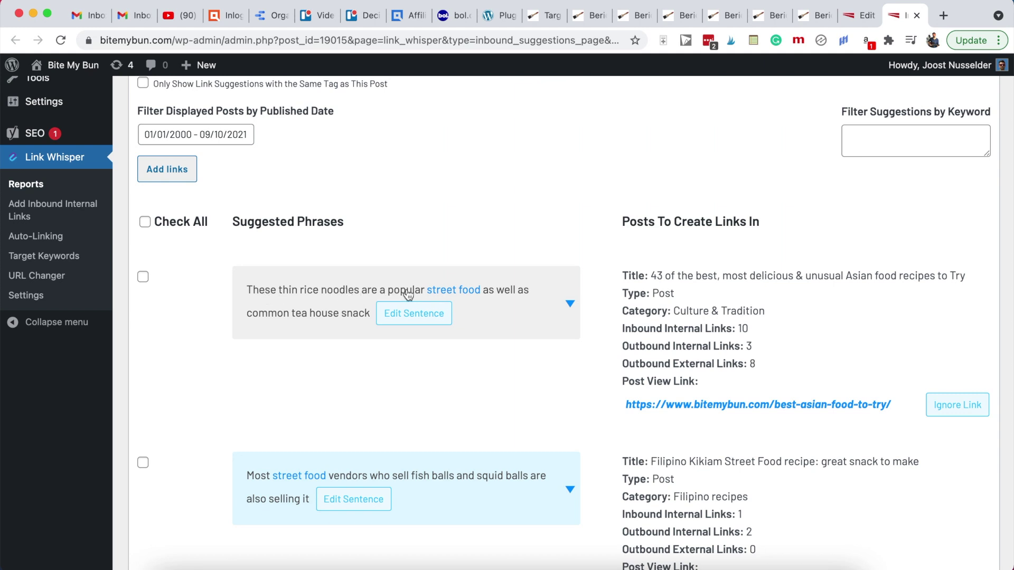
Tick the Asian food recipes suggestion, keeping its default thin rice noodles sentence
{"action": "left_click", "coordinate": [570, 304]}
{"action": "scroll", "coordinate": [431, 409], "scroll_direction": "down", "scroll_amount": 1}
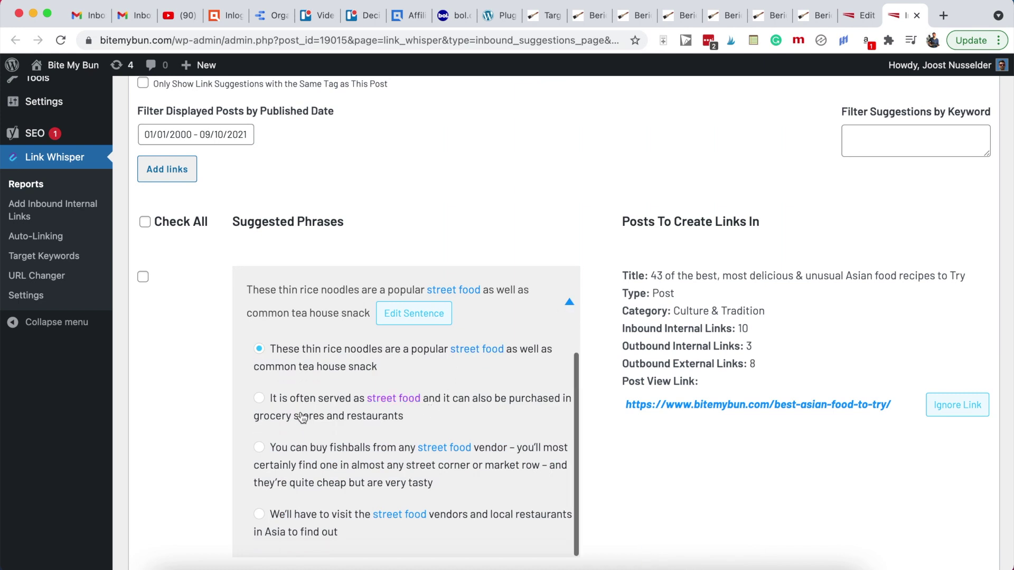
{"action": "scroll", "coordinate": [302, 414], "scroll_direction": "down", "scroll_amount": 3}
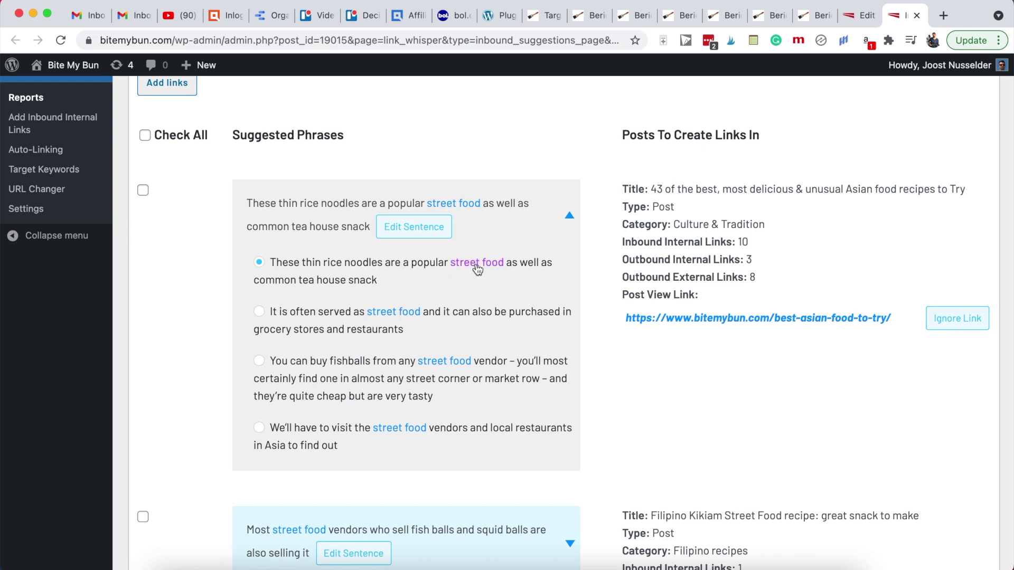
{"action": "scroll", "coordinate": [204, 206], "scroll_direction": "up", "scroll_amount": 1}
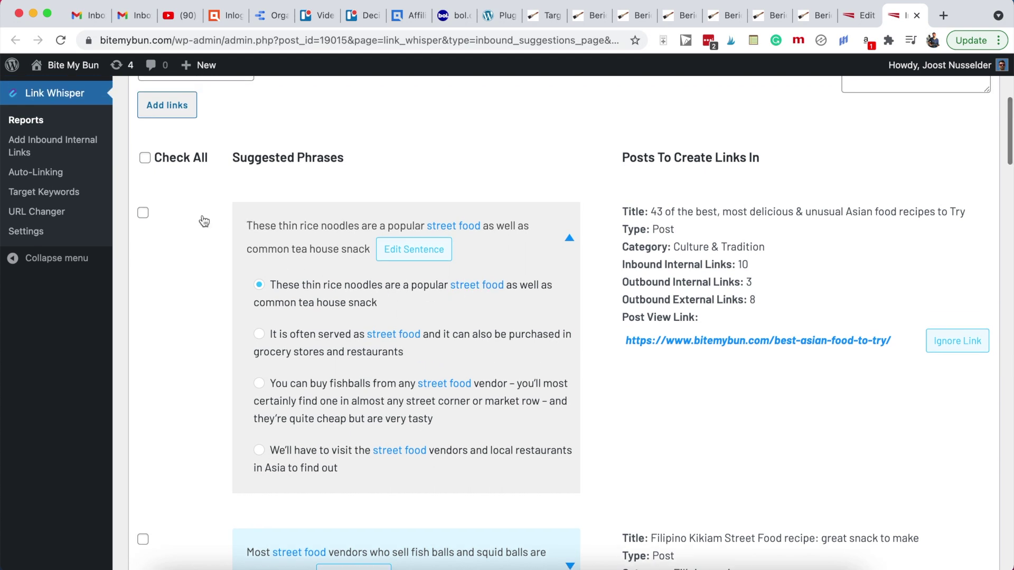
{"action": "left_click", "coordinate": [143, 214]}
{"action": "scroll", "coordinate": [449, 192], "scroll_direction": "down", "scroll_amount": 1}
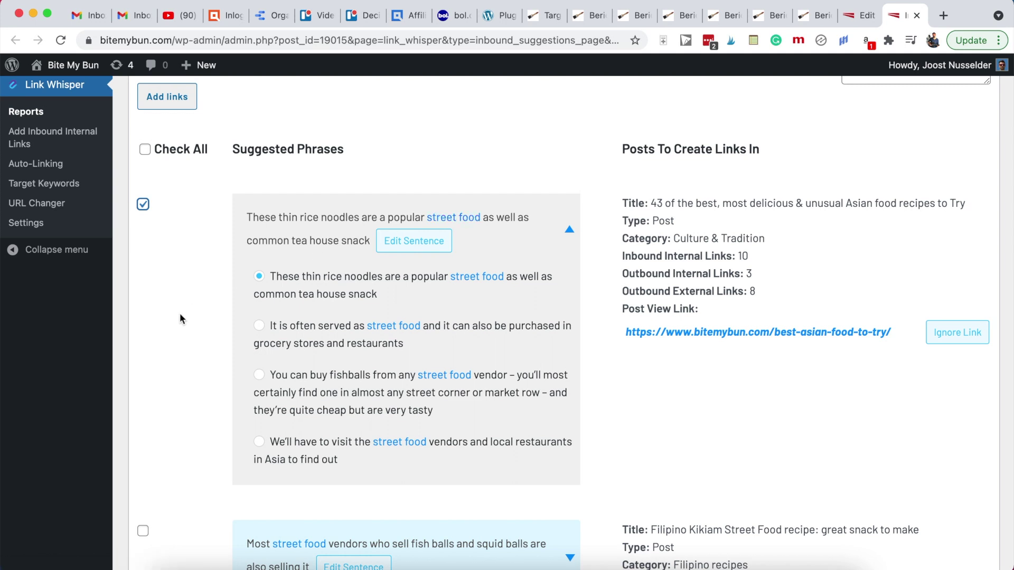
Show alternative sentences for the Kikiam fish balls suggestion, then scroll to Ramen vs Pasta
{"action": "scroll", "coordinate": [179, 314], "scroll_direction": "down", "scroll_amount": 4}
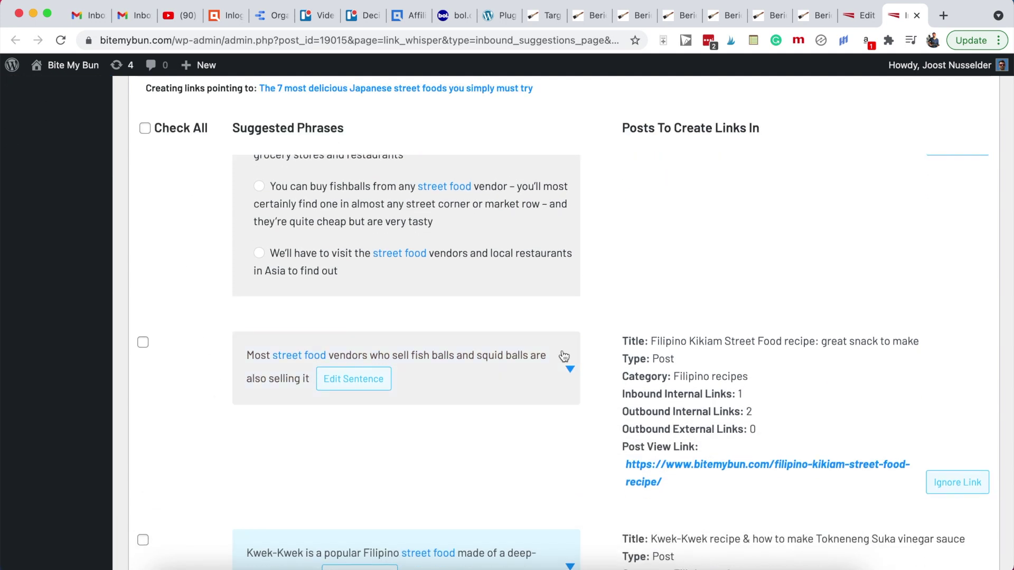
{"action": "left_click", "coordinate": [346, 380]}
{"action": "scroll", "coordinate": [353, 450], "scroll_direction": "down", "scroll_amount": 1}
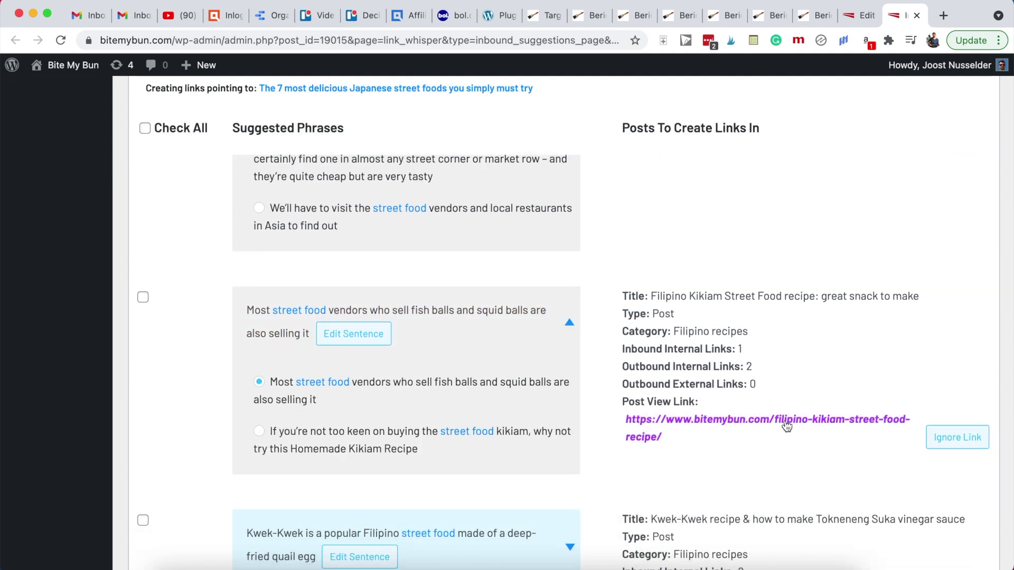
{"action": "scroll", "coordinate": [744, 438], "scroll_direction": "down", "scroll_amount": 1}
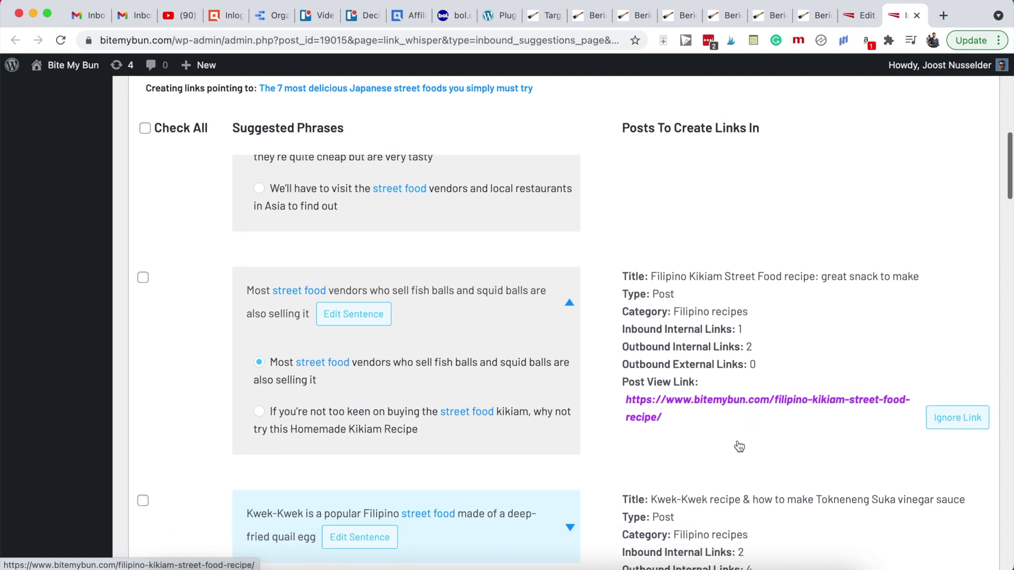
{"action": "scroll", "coordinate": [738, 443], "scroll_direction": "down", "scroll_amount": 4}
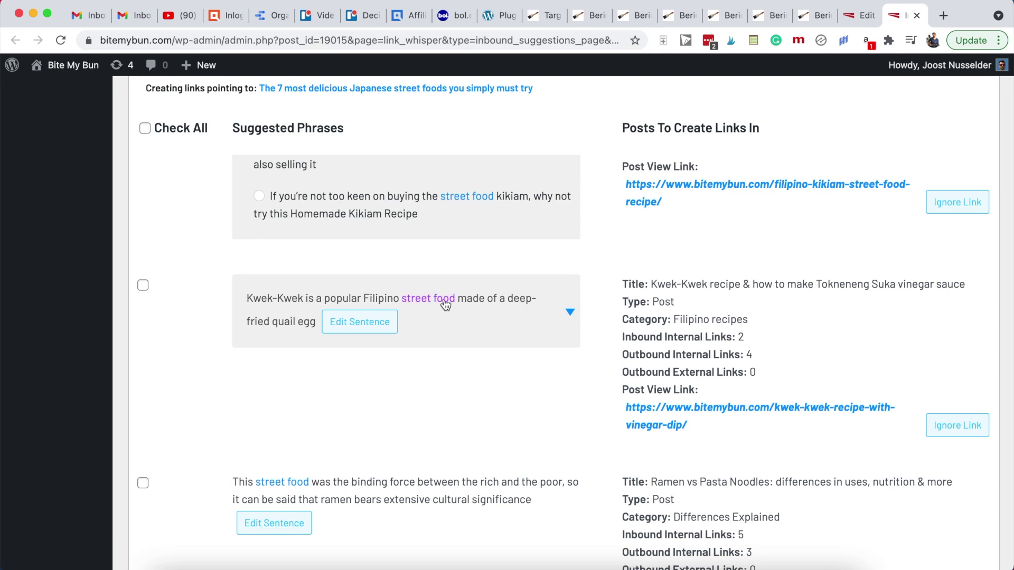
{"action": "scroll", "coordinate": [437, 405], "scroll_direction": "down", "scroll_amount": 1}
{"action": "scroll", "coordinate": [437, 409], "scroll_direction": "down", "scroll_amount": 3}
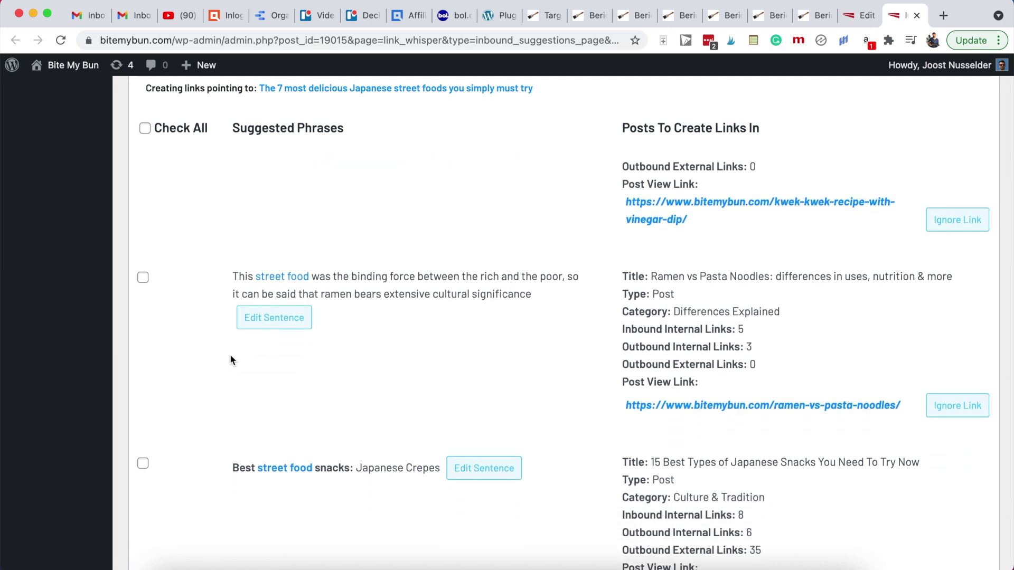
Tick Ramen vs Pasta and save its anchor as 'street food (like some of these Japanese street foods)'
{"action": "left_click", "coordinate": [143, 279]}
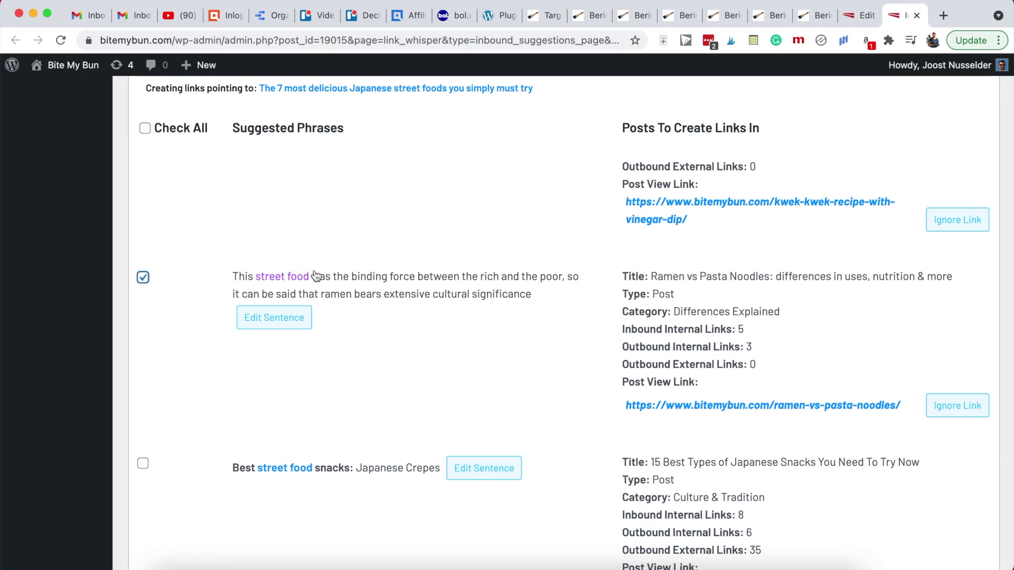
{"action": "left_click", "coordinate": [281, 319]}
{"action": "scroll", "coordinate": [320, 259], "scroll_direction": "down", "scroll_amount": 1}
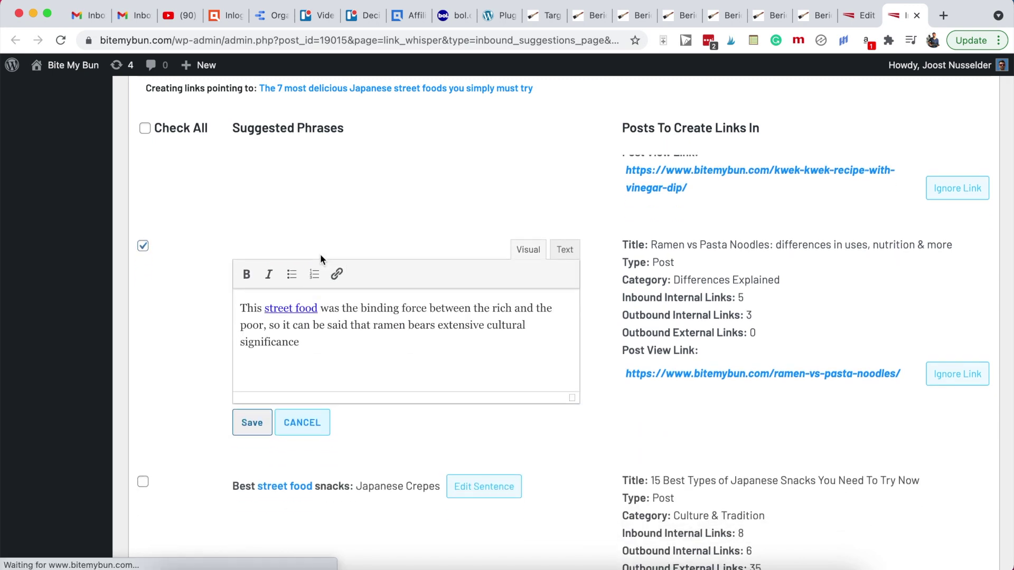
{"action": "left_click", "coordinate": [319, 309]}
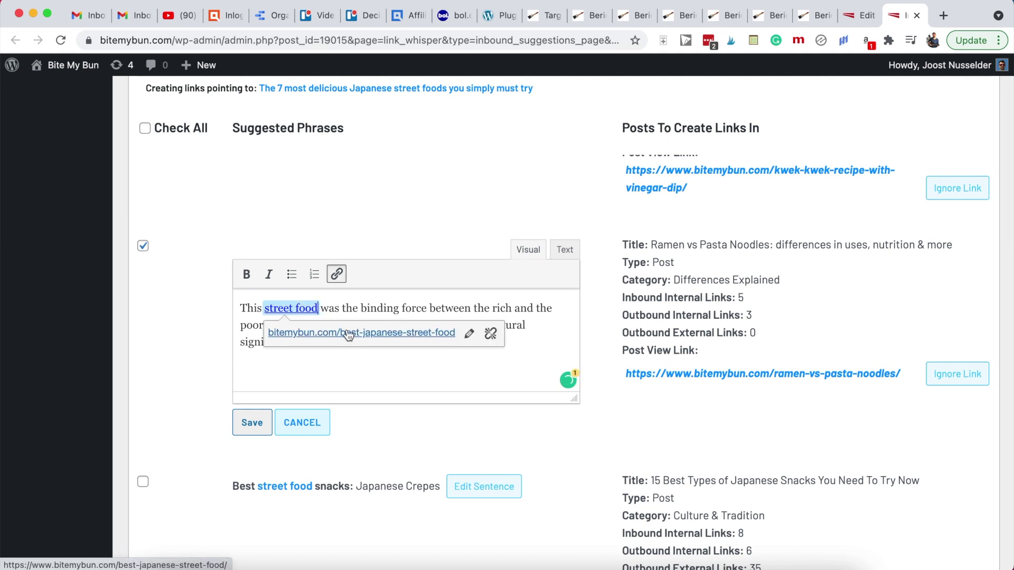
{"action": "type", "text": "(like some"}
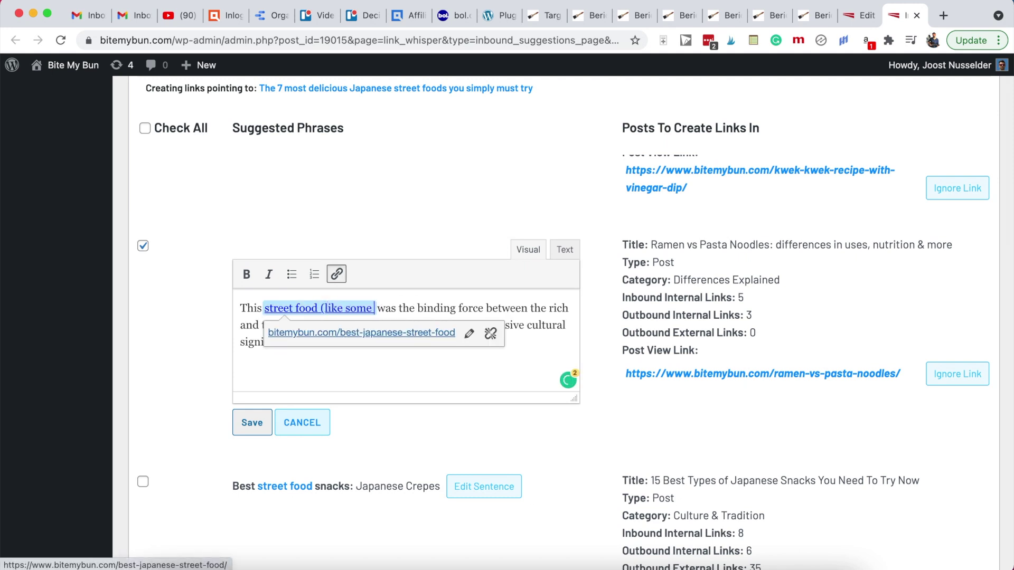
{"action": "type", "text": " of these "}
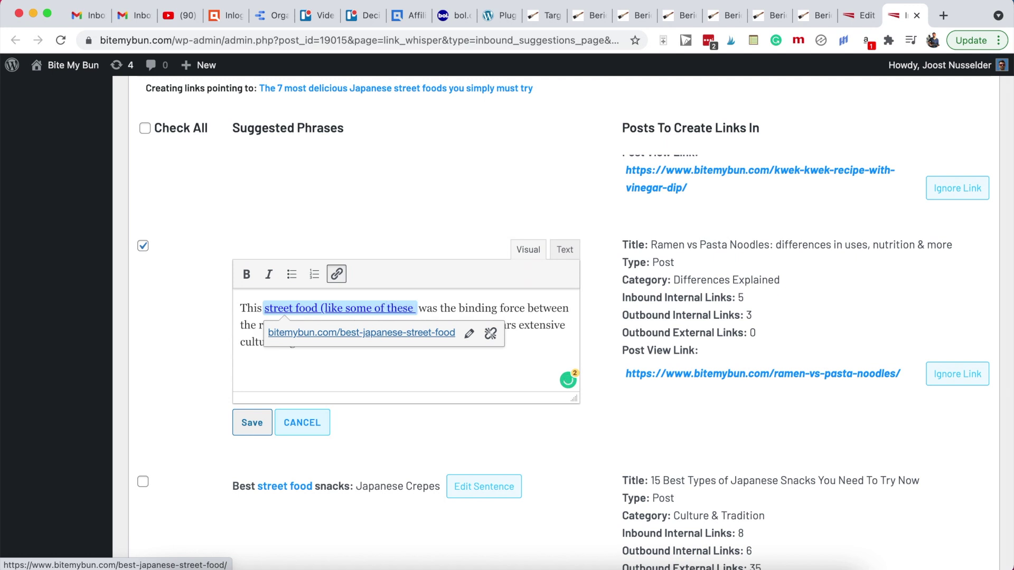
{"action": "type", "text": "Japanese street foods)"}
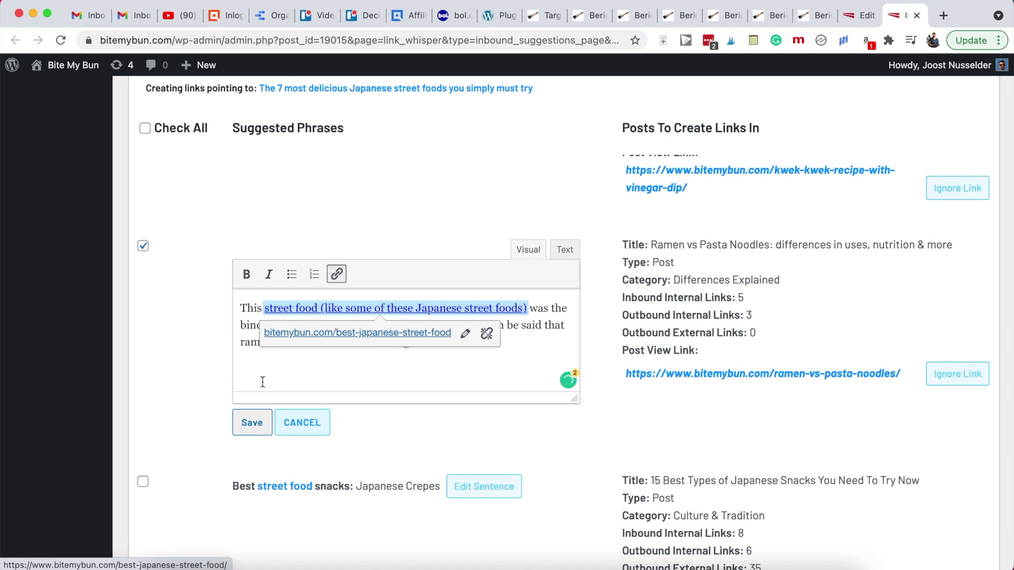
{"action": "left_click", "coordinate": [255, 421]}
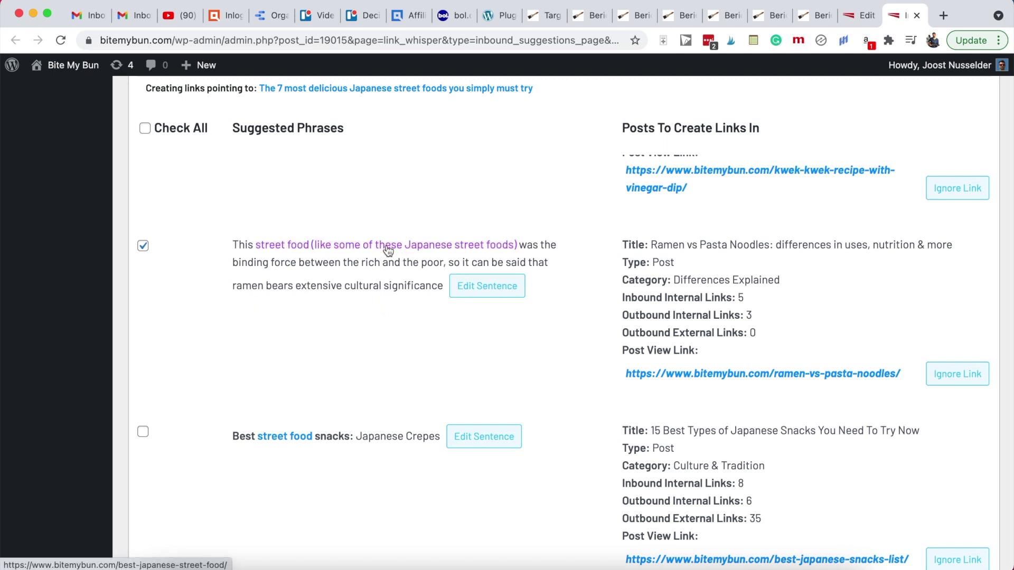
Tick the Sushi vs. Sashimi suggestion for linking
{"action": "scroll", "coordinate": [337, 324], "scroll_direction": "down", "scroll_amount": 5}
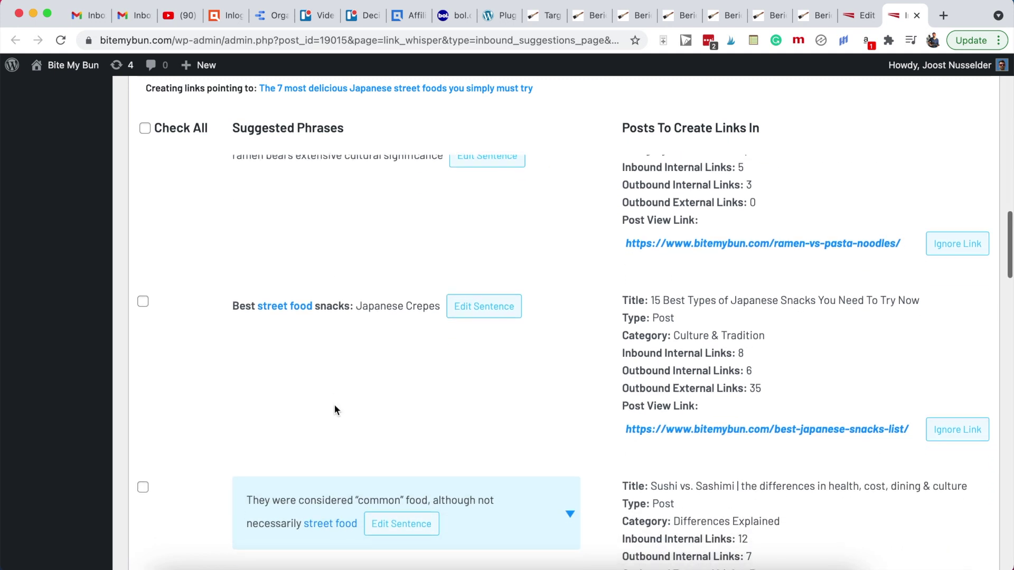
{"action": "scroll", "coordinate": [335, 410], "scroll_direction": "down", "scroll_amount": 1}
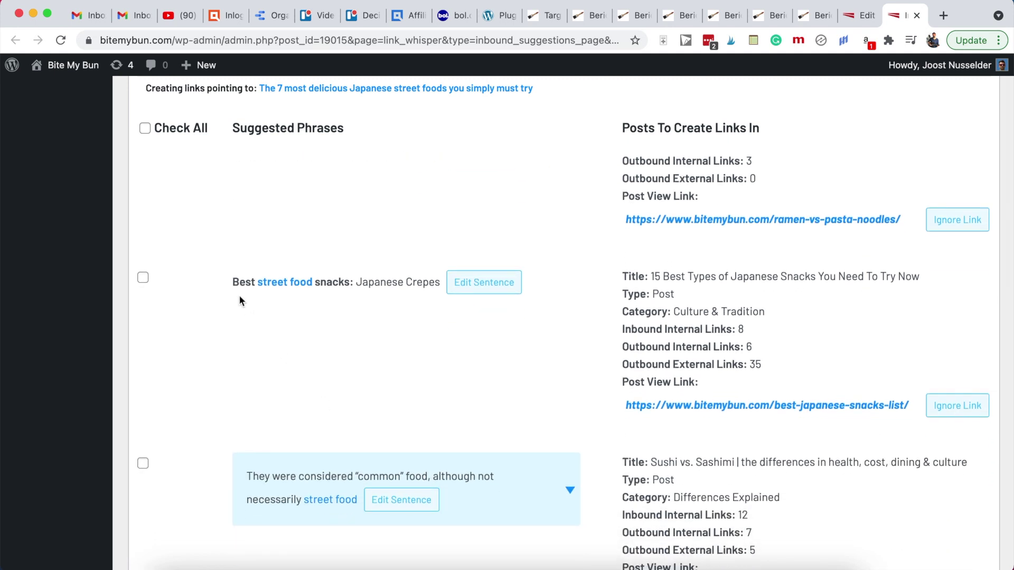
{"action": "left_click", "coordinate": [273, 282]}
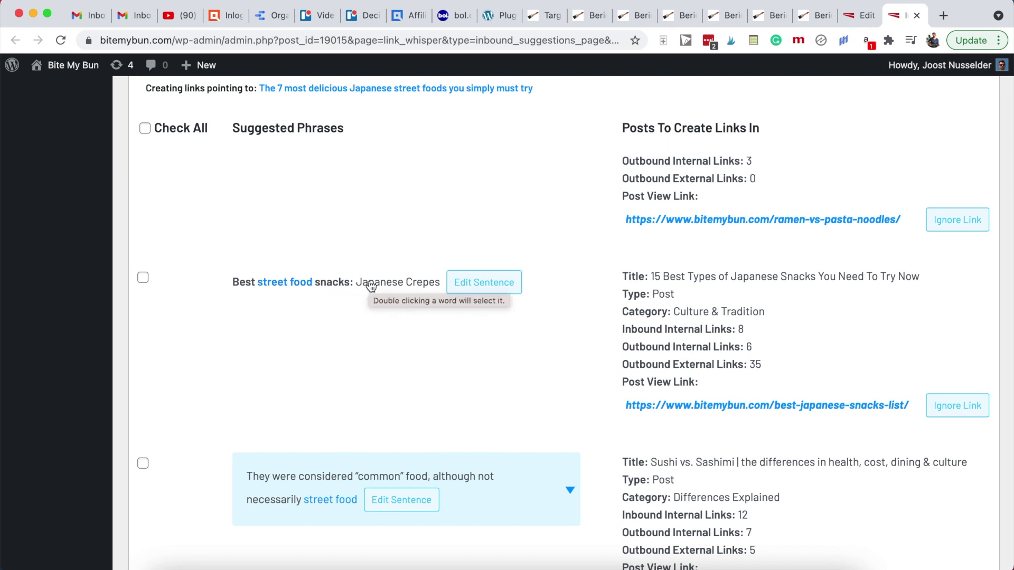
{"action": "scroll", "coordinate": [329, 321], "scroll_direction": "down", "scroll_amount": 4}
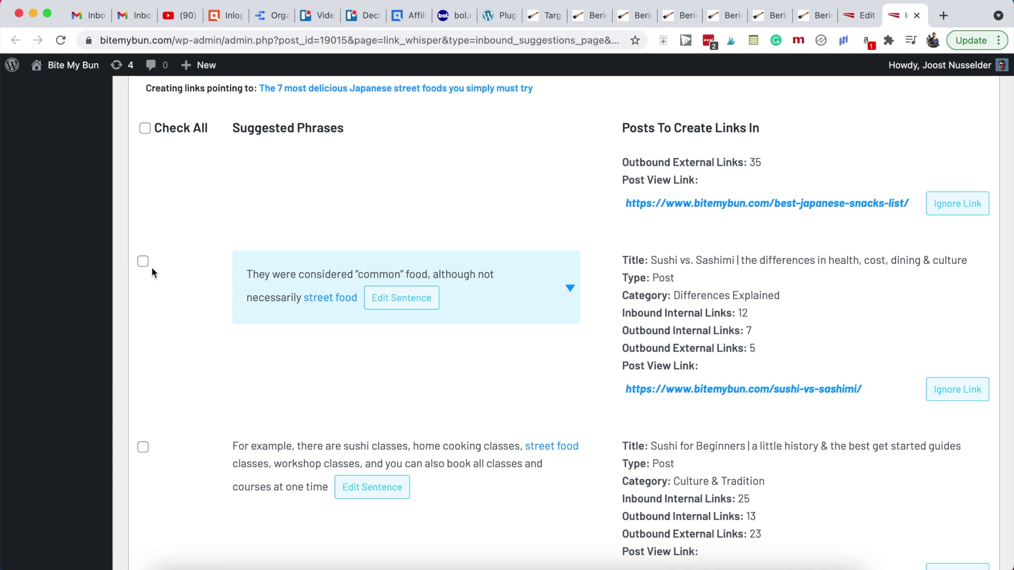
{"action": "left_click", "coordinate": [143, 261]}
Tick the Teppanyaki Plates suggestion and widen its anchor to 'Japanese street foods'
{"action": "scroll", "coordinate": [281, 343], "scroll_direction": "down", "scroll_amount": 3}
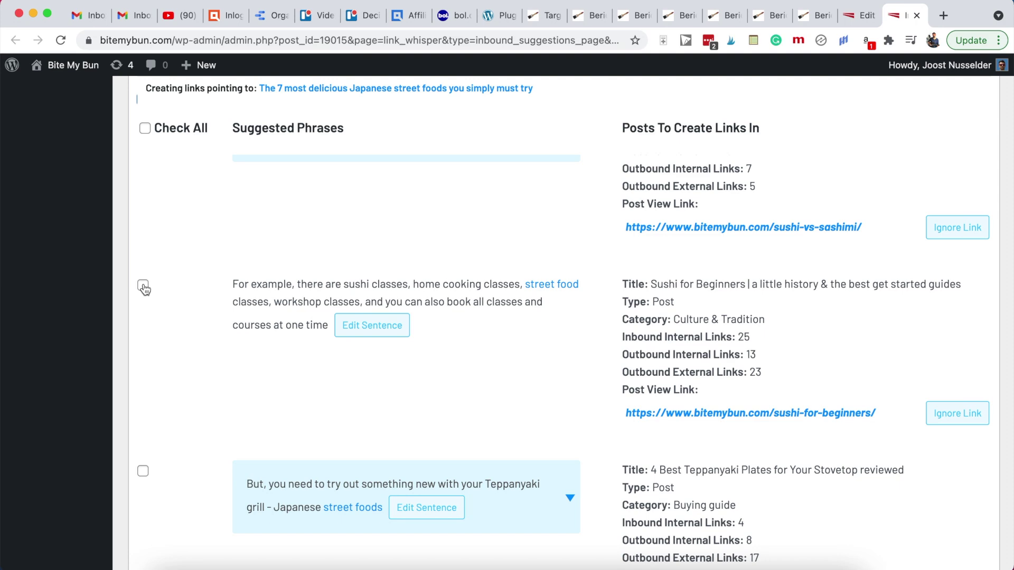
{"action": "scroll", "coordinate": [143, 289], "scroll_direction": "down", "scroll_amount": 5}
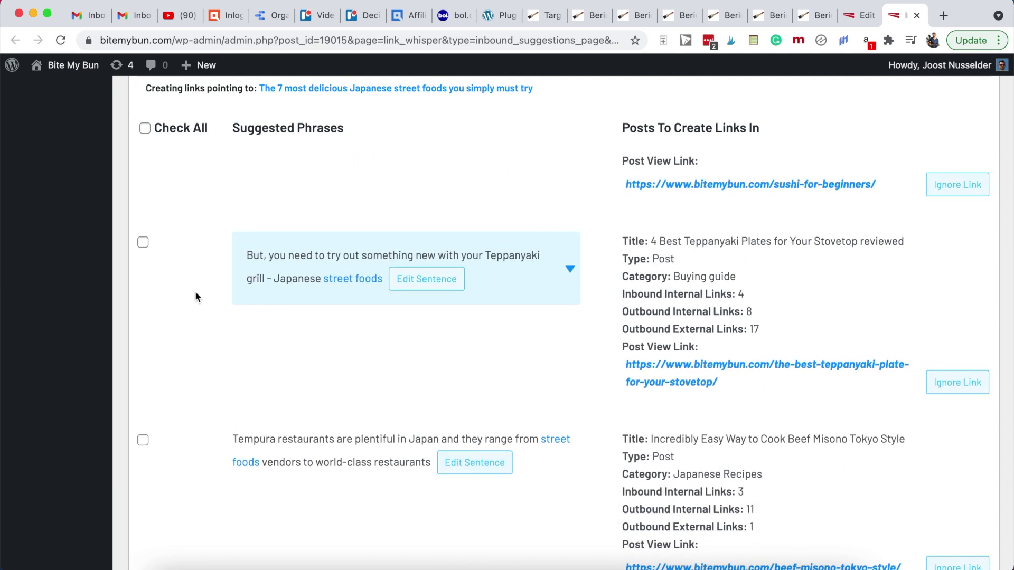
{"action": "left_click", "coordinate": [193, 287]}
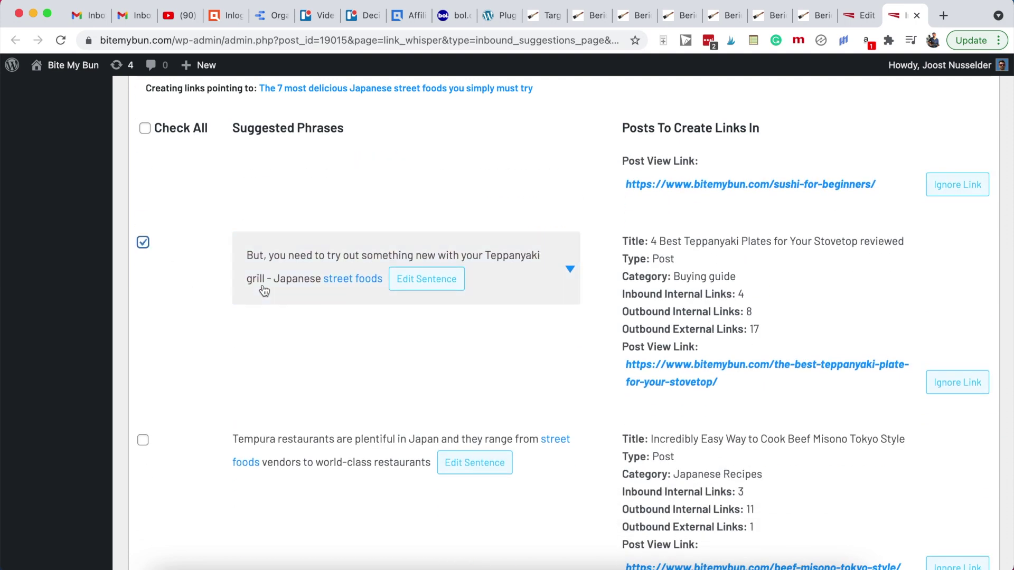
{"action": "double_click", "coordinate": [297, 279]}
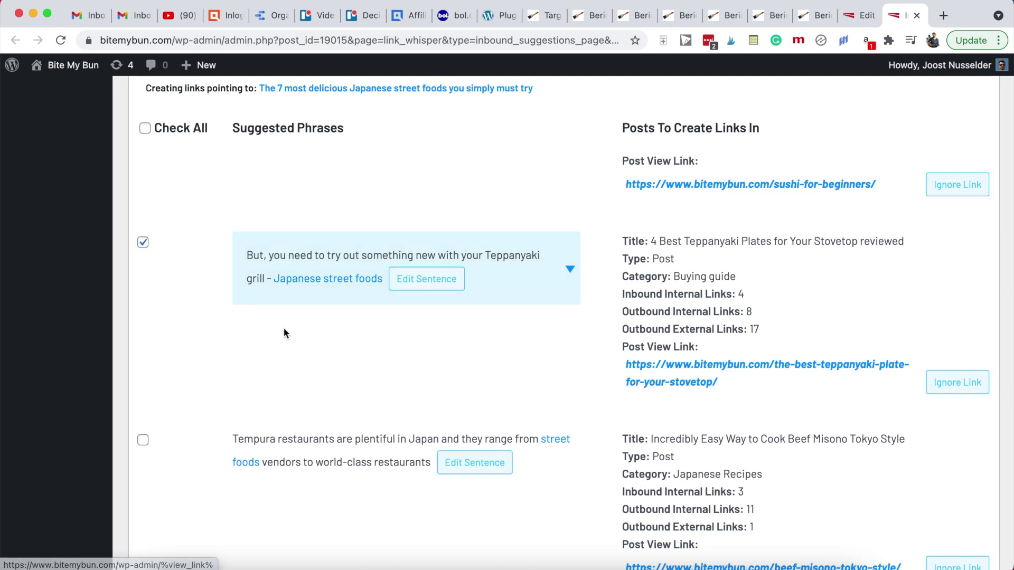
{"action": "scroll", "coordinate": [353, 344], "scroll_direction": "down", "scroll_amount": 2}
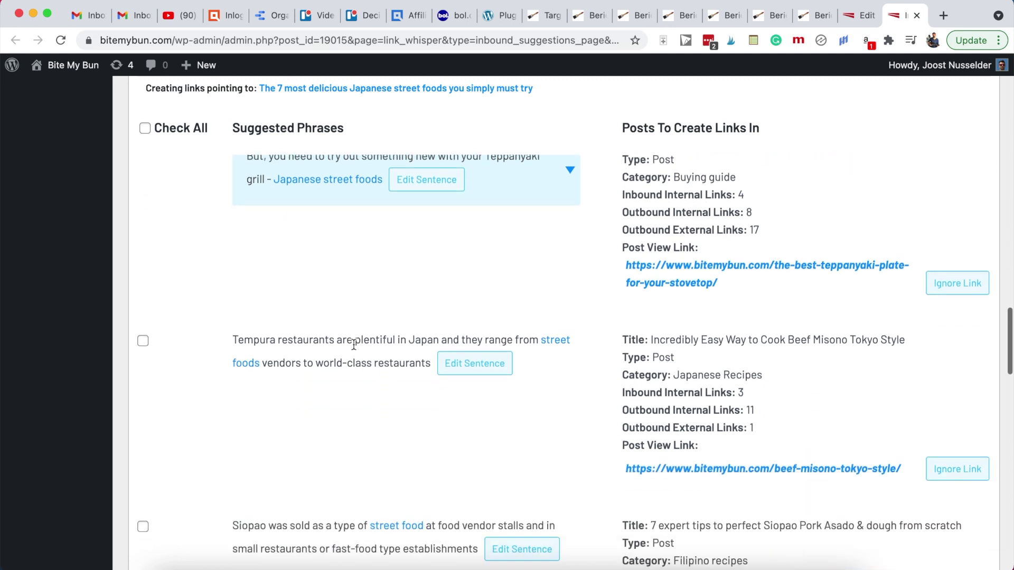
{"action": "scroll", "coordinate": [353, 344], "scroll_direction": "down", "scroll_amount": 1}
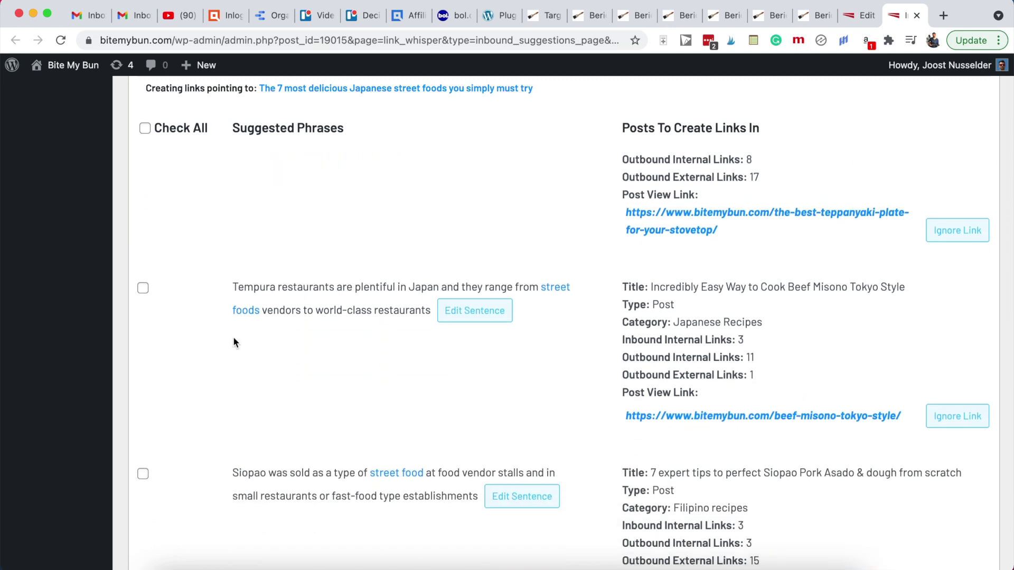
Tick the Tempura (Beef Misono Tokyo Style) suggestion and save its link as 'street food (like these dishes)'
{"action": "left_click", "coordinate": [143, 290]}
{"action": "left_click", "coordinate": [469, 311]}
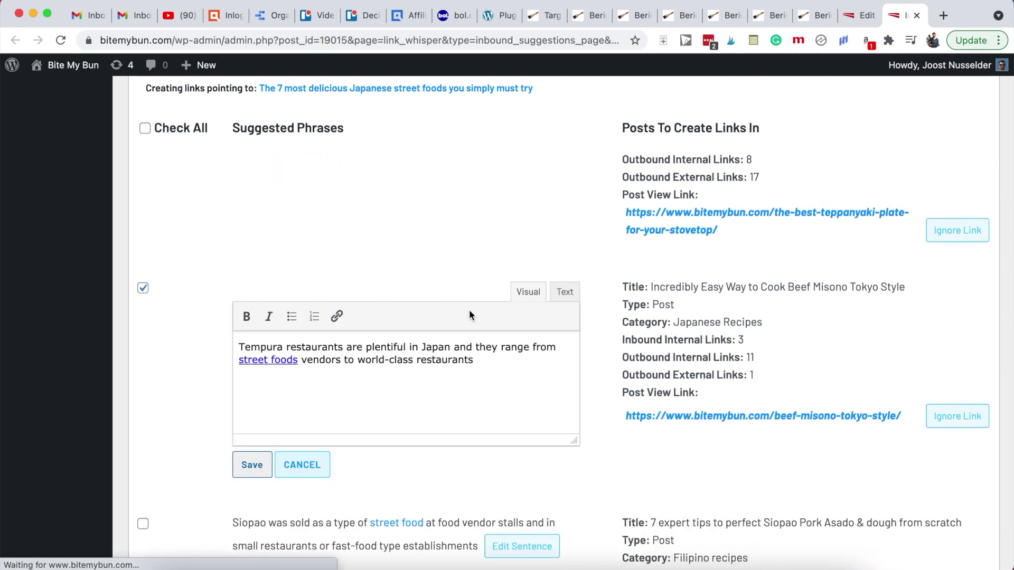
{"action": "left_click", "coordinate": [299, 367]}
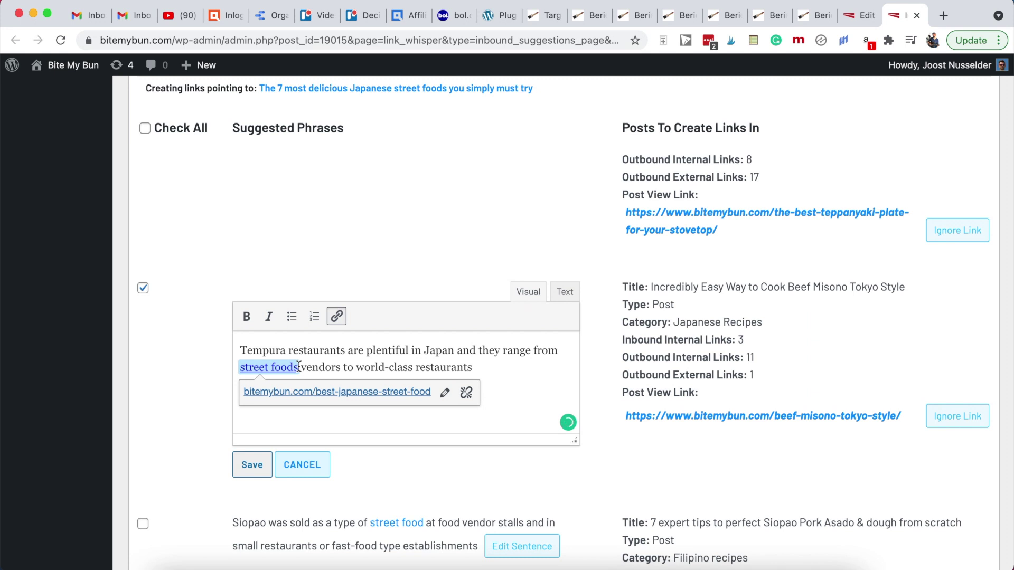
{"action": "key", "text": "BackSpace"}
{"action": "type", "text": "("}
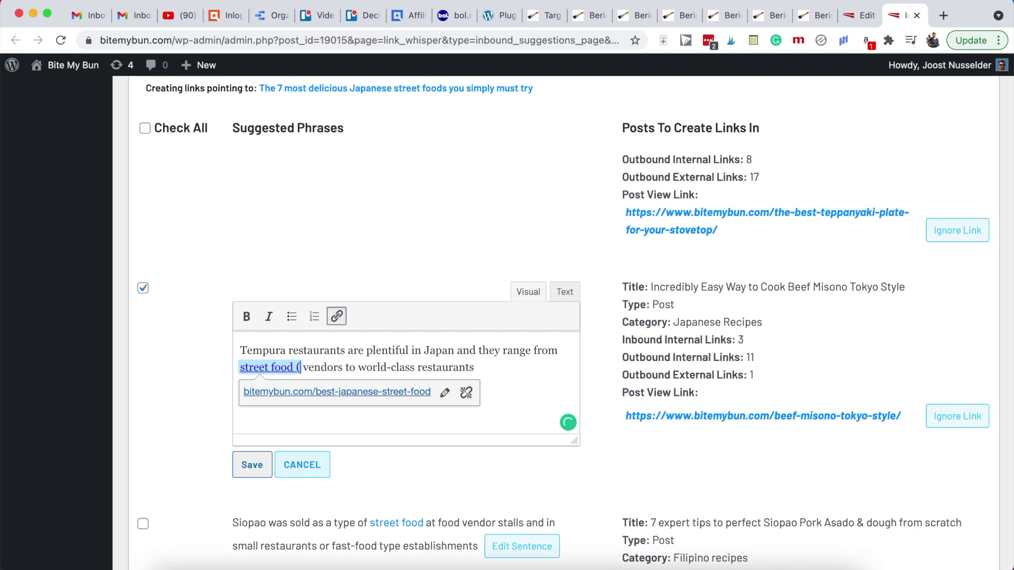
{"action": "type", "text": "like the"}
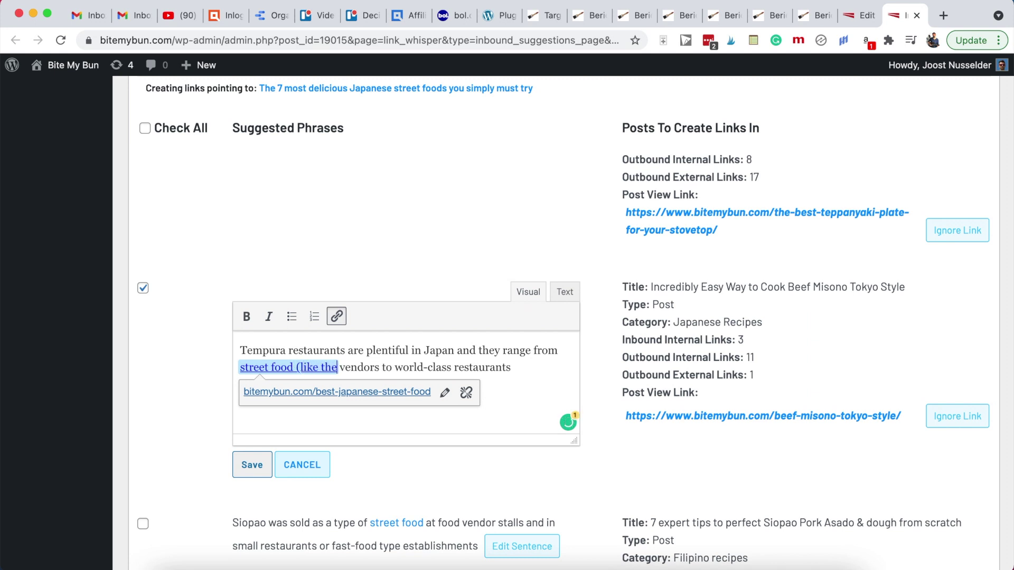
{"action": "type", "text": "se dishes)"}
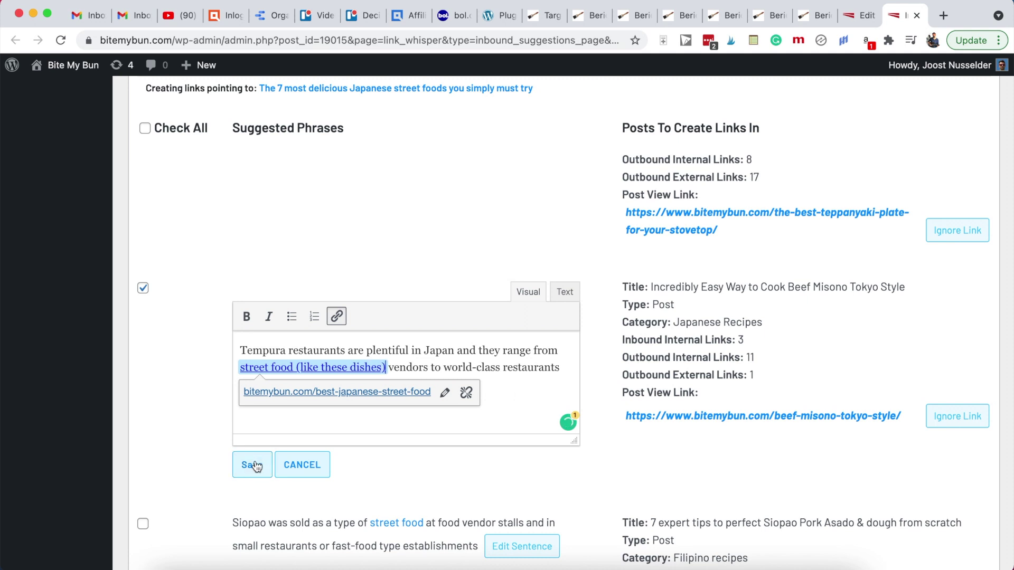
{"action": "left_click", "coordinate": [255, 466]}
Tick the Takoyaki taste suggestion and save its link as 'street food (here are some sweet examples)'
{"action": "scroll", "coordinate": [229, 396], "scroll_direction": "down", "scroll_amount": 2}
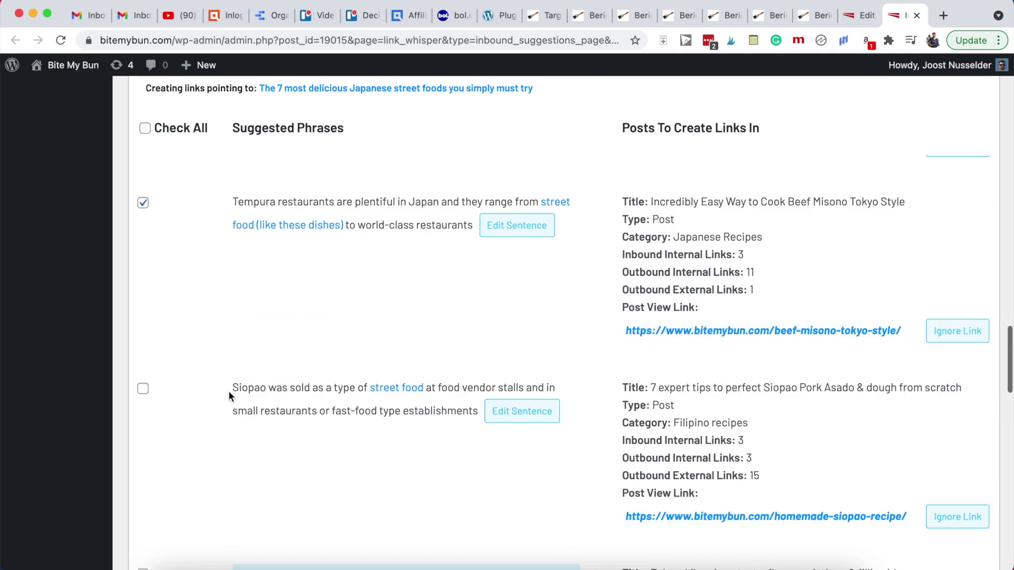
{"action": "scroll", "coordinate": [229, 392], "scroll_direction": "down", "scroll_amount": 3}
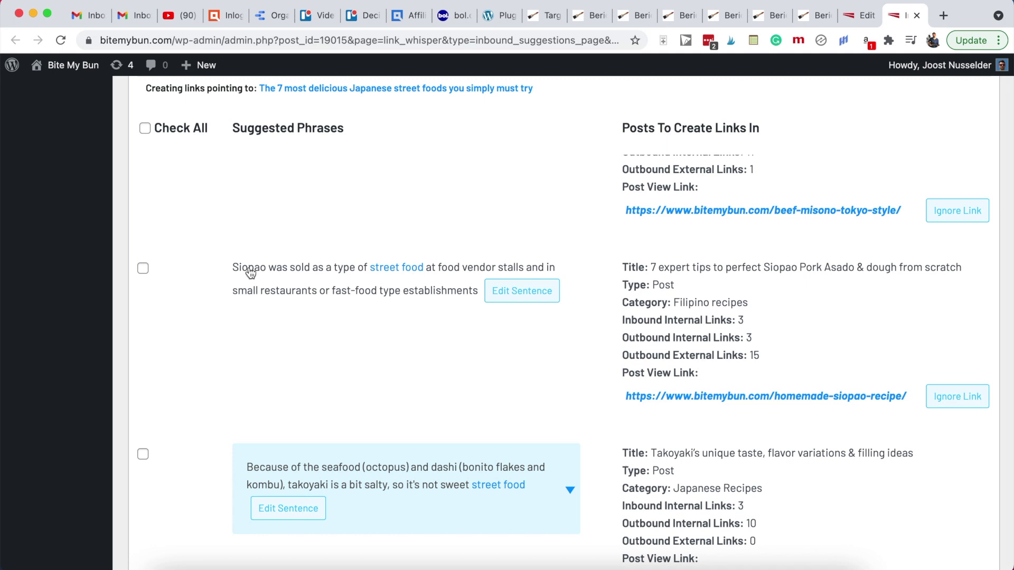
{"action": "scroll", "coordinate": [215, 363], "scroll_direction": "down", "scroll_amount": 3}
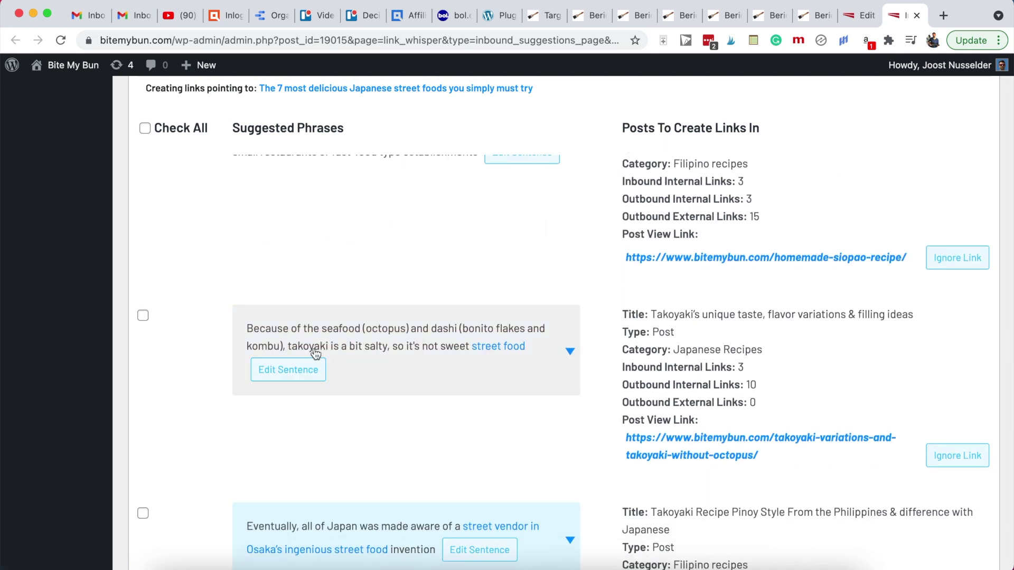
{"action": "left_click", "coordinate": [143, 316]}
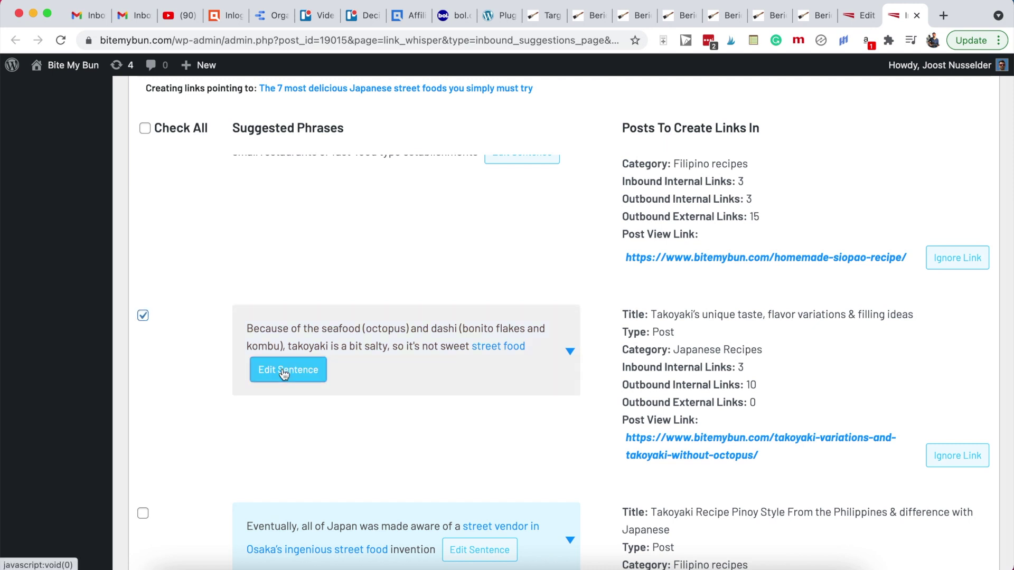
{"action": "left_click", "coordinate": [283, 369]}
{"action": "type", "text": "(here are some swee"}
{"action": "type", "text": "t examples)"}
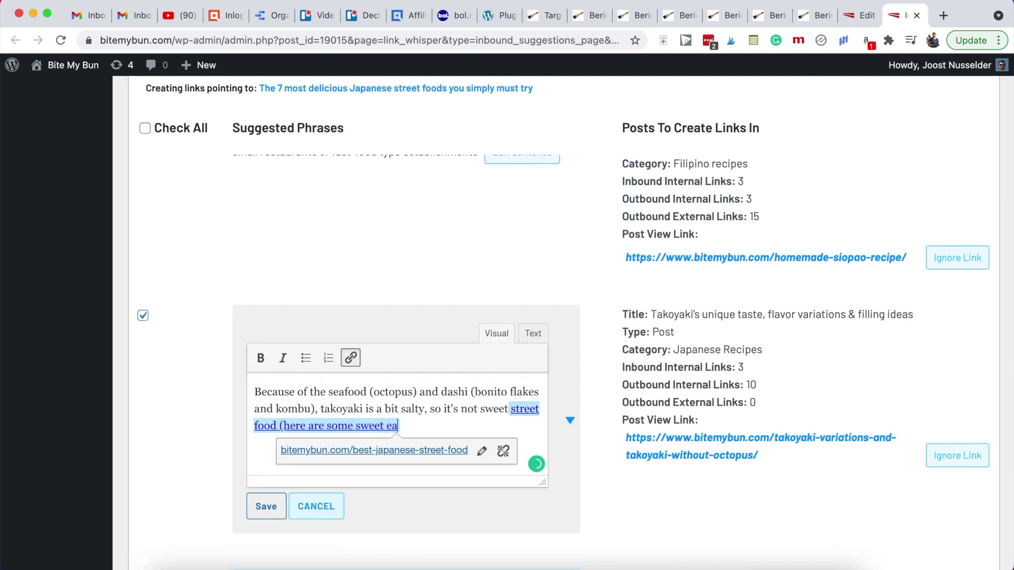
{"action": "left_click", "coordinate": [266, 507]}
{"action": "scroll", "coordinate": [188, 391], "scroll_direction": "down", "scroll_amount": 2}
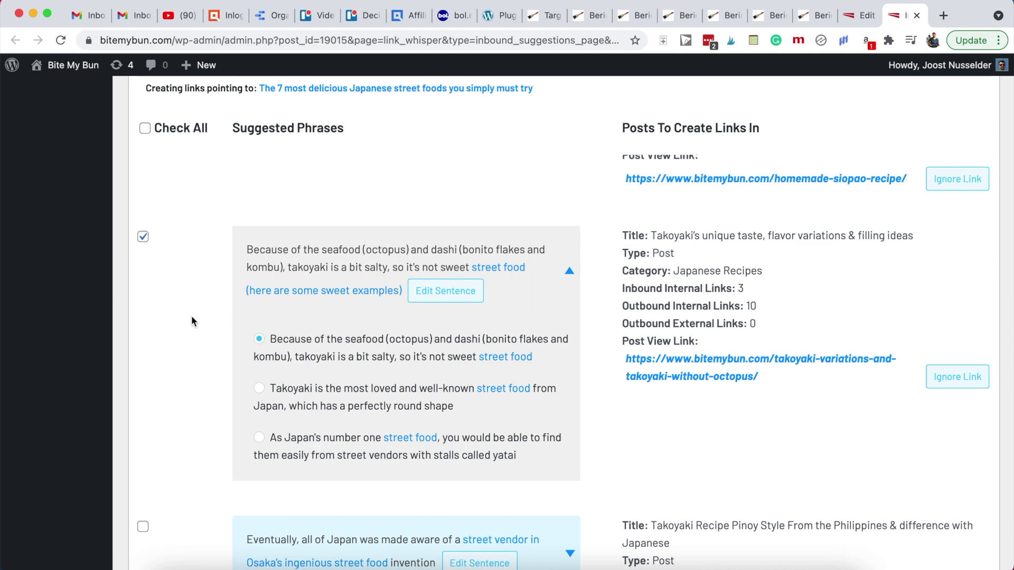
Add the ticked inbound links to the Japanese street foods post and close the Success dialog
{"action": "scroll", "coordinate": [191, 315], "scroll_direction": "down", "scroll_amount": 15}
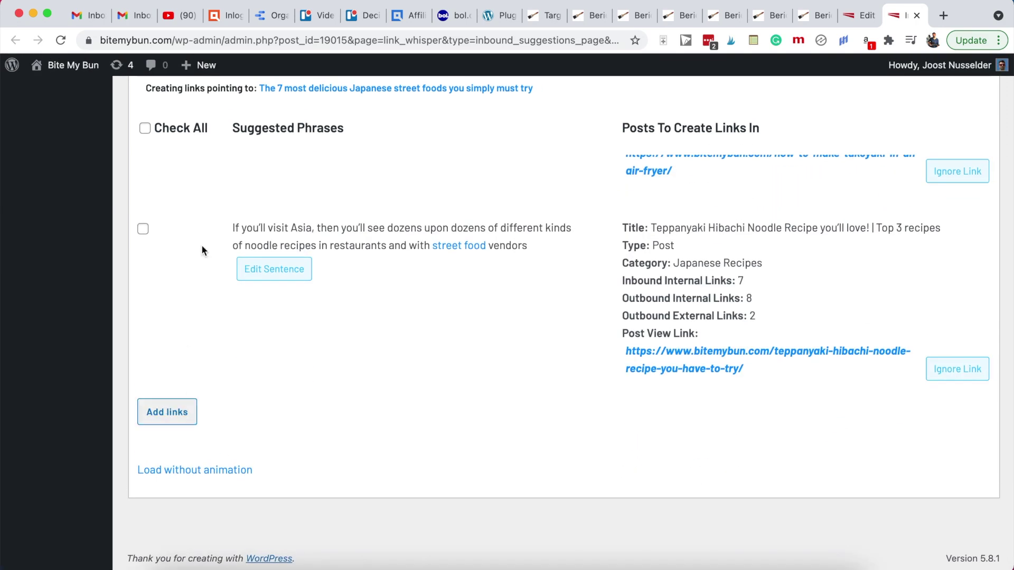
{"action": "left_click", "coordinate": [165, 417]}
{"action": "left_click", "coordinate": [175, 414]}
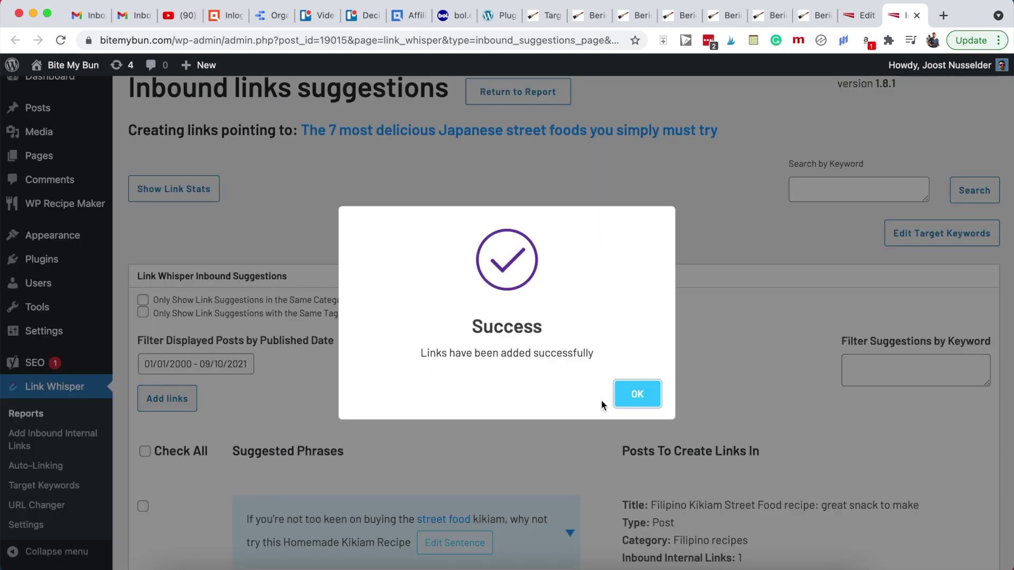
{"action": "left_click", "coordinate": [637, 394]}
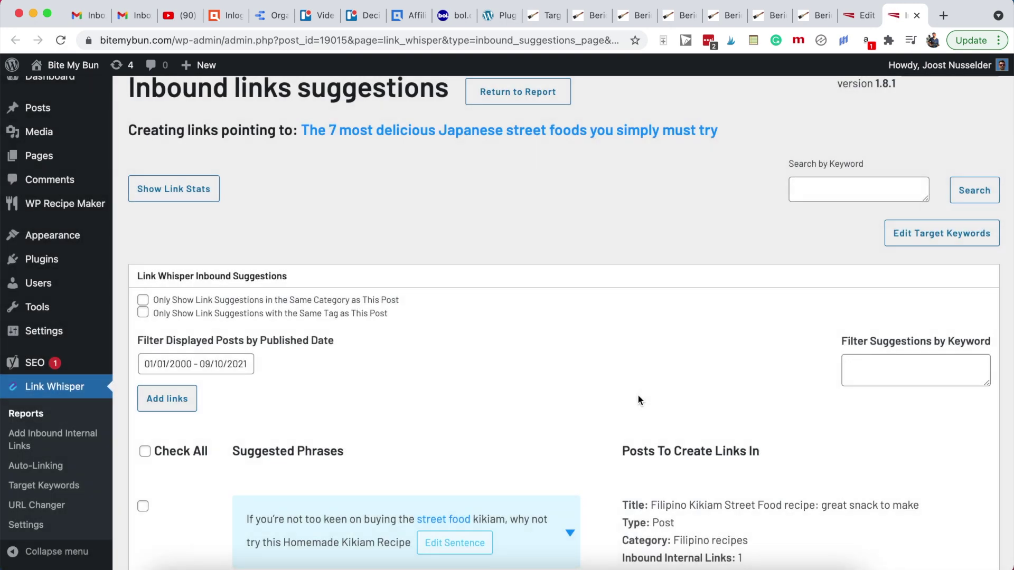